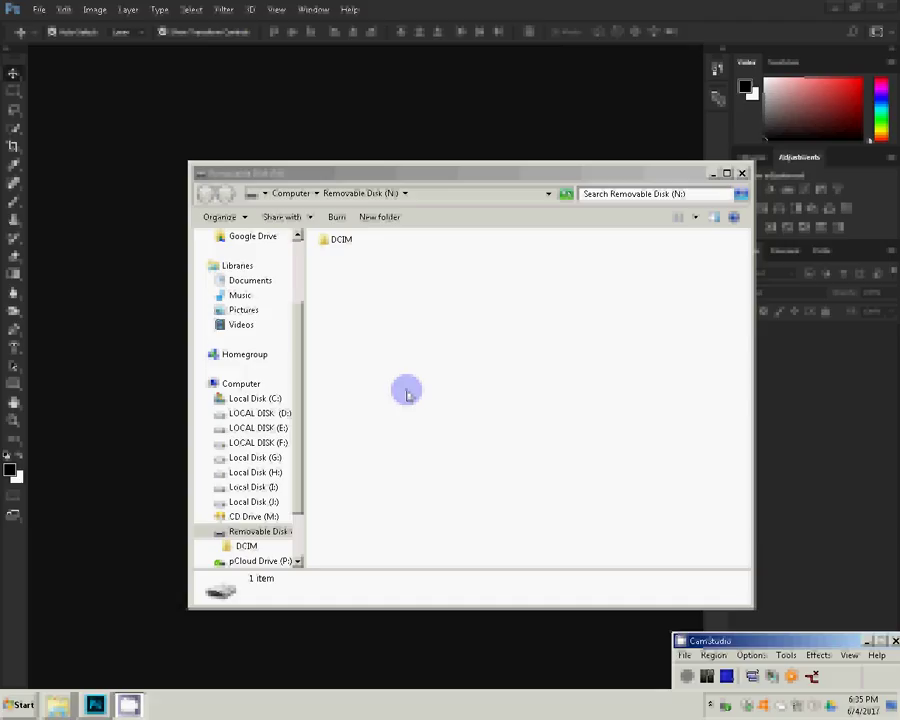
Open DSC_0027, DSC_0028 and DSC_0029 from the removable disk's DCIM photo folder in Photoshop
{"action": "double_click", "coordinate": [338, 240]}
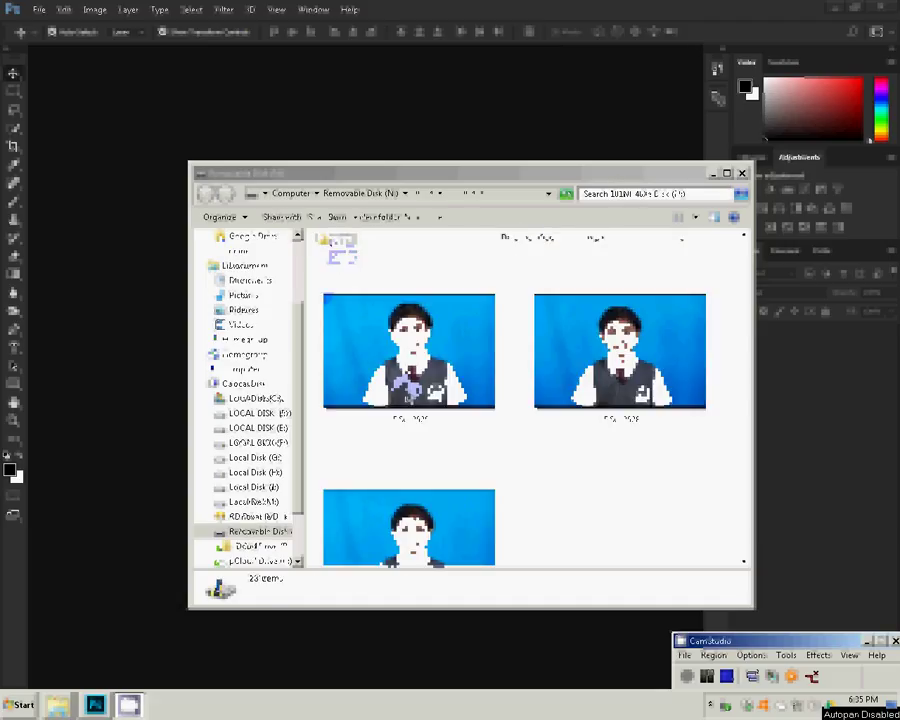
{"action": "left_click", "coordinate": [407, 390]}
{"action": "key", "text": "shift+Down"}
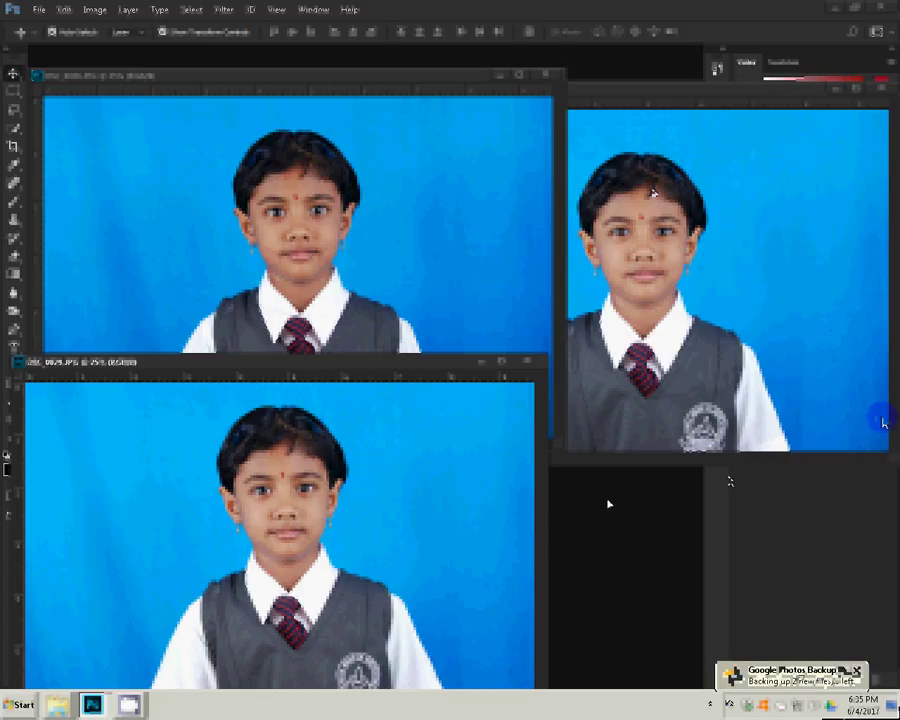
Move the overlapping photo windows aside and close the extras, leaving one portrait at 25%
{"action": "left_click", "coordinate": [499, 510]}
{"action": "left_click_drag", "start_coordinate": [503, 512], "coordinate": [214, 527]}
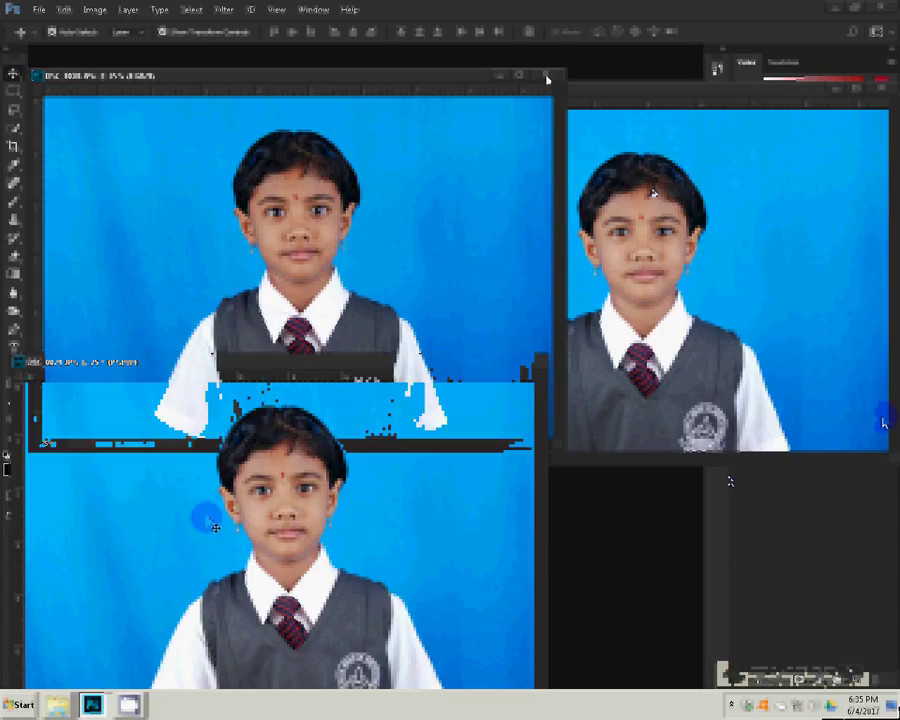
{"action": "mouse_move", "coordinate": [730, 100]}
{"action": "left_mouse_down"}
{"action": "mouse_move", "coordinate": [555, 100]}
{"action": "mouse_move", "coordinate": [370, 283]}
{"action": "mouse_move", "coordinate": [455, 197]}
{"action": "left_mouse_up"}
{"action": "left_click", "coordinate": [530, 140]}
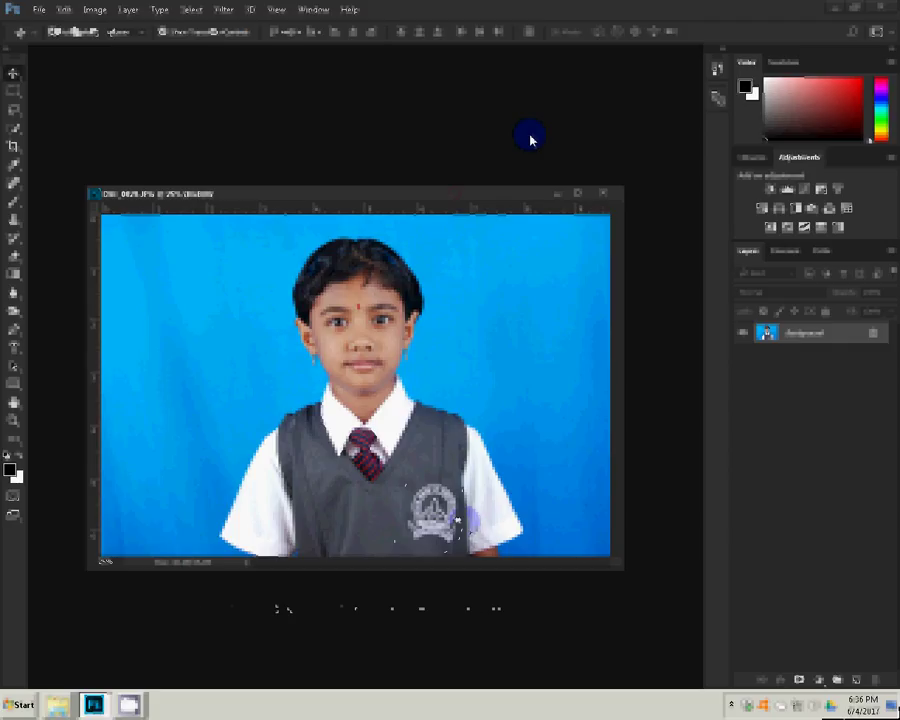
Draw an elliptical selection around the vest's school logo, then switch to the Move tool
{"action": "left_click_drag", "start_coordinate": [462, 497], "coordinate": [465, 540]}
{"action": "key", "text": "v"}
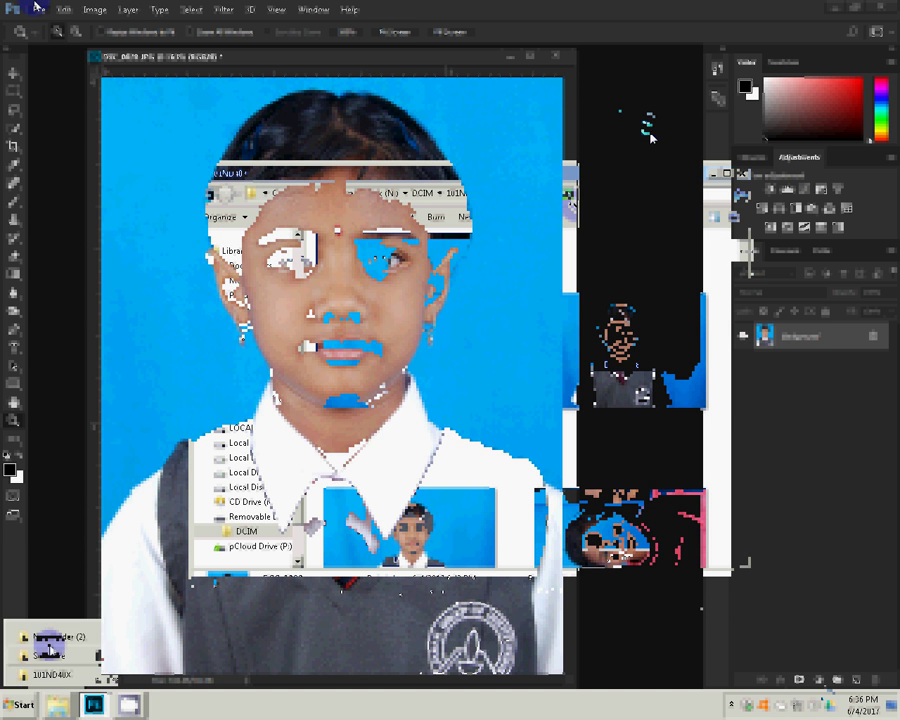
On the DSC_0028 photo, open Feather for the logo selection to set a 5-pixel radius
{"action": "left_click", "coordinate": [684, 307]}
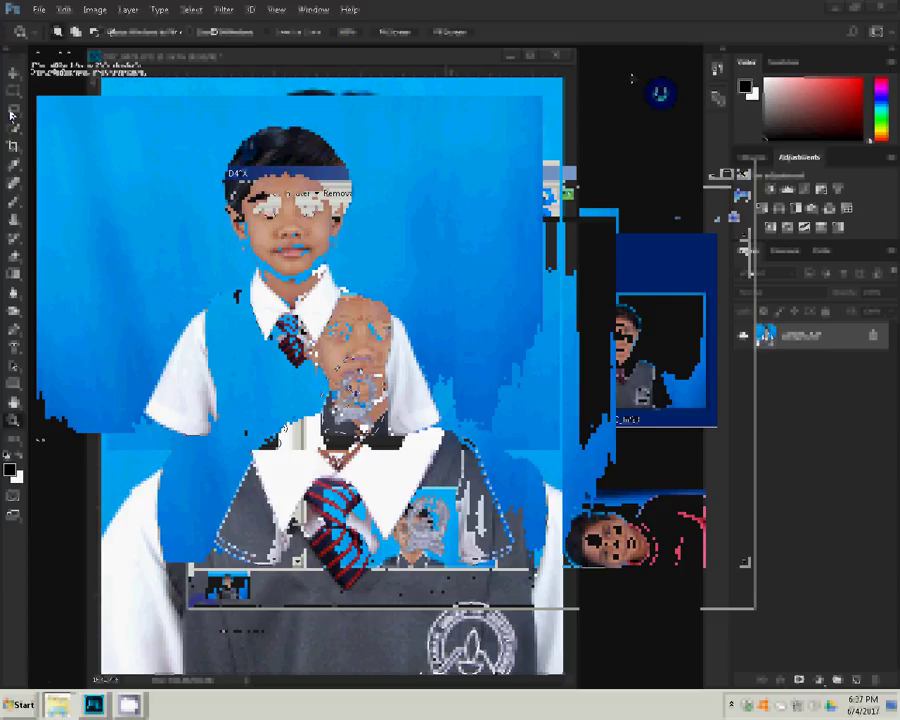
{"action": "right_click", "coordinate": [337, 357]}
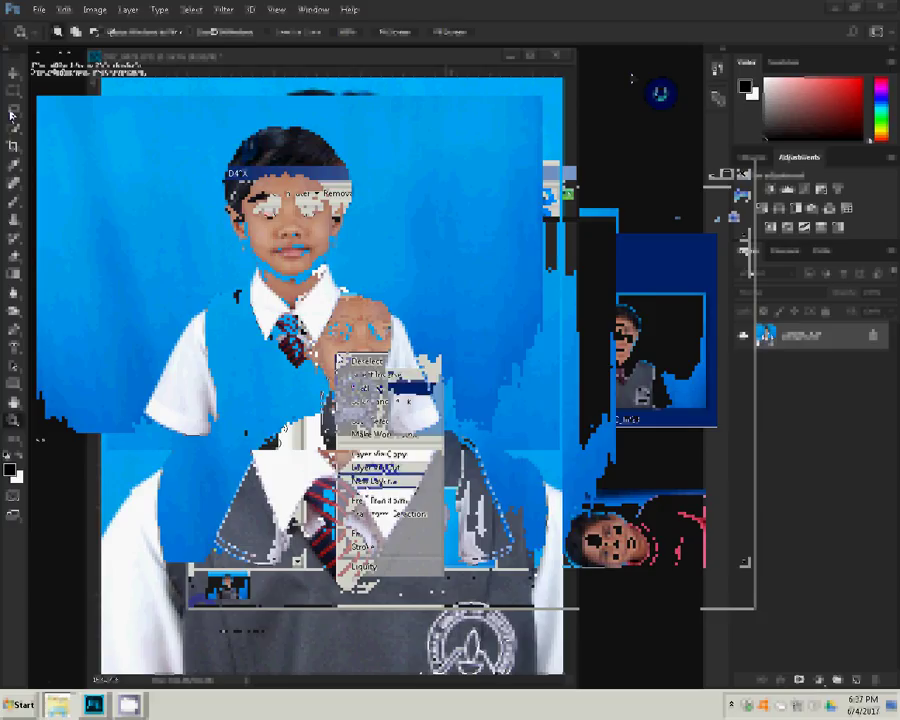
{"action": "left_click", "coordinate": [370, 387]}
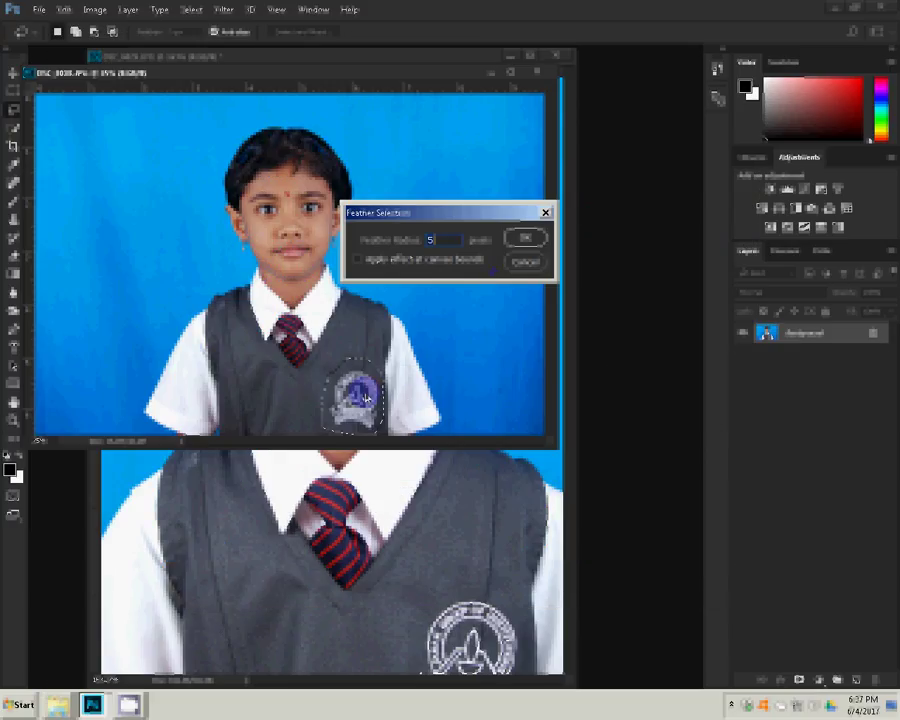
Apply the 5-pixel feather, put the logo on Layer 1 and scale it onto the vest
{"action": "left_click", "coordinate": [528, 243]}
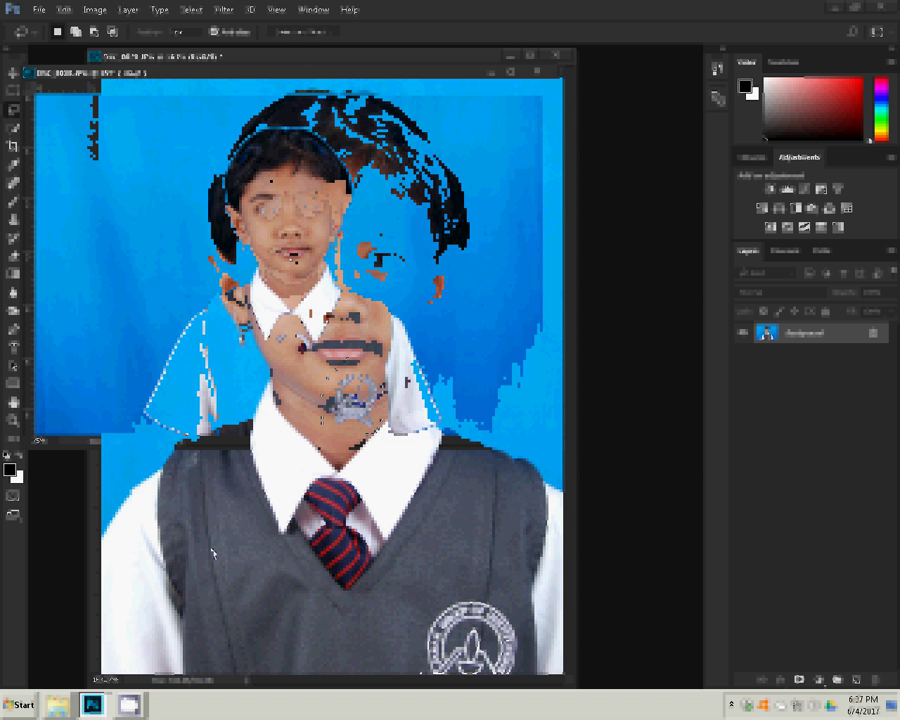
{"action": "key", "text": "ctrl+j"}
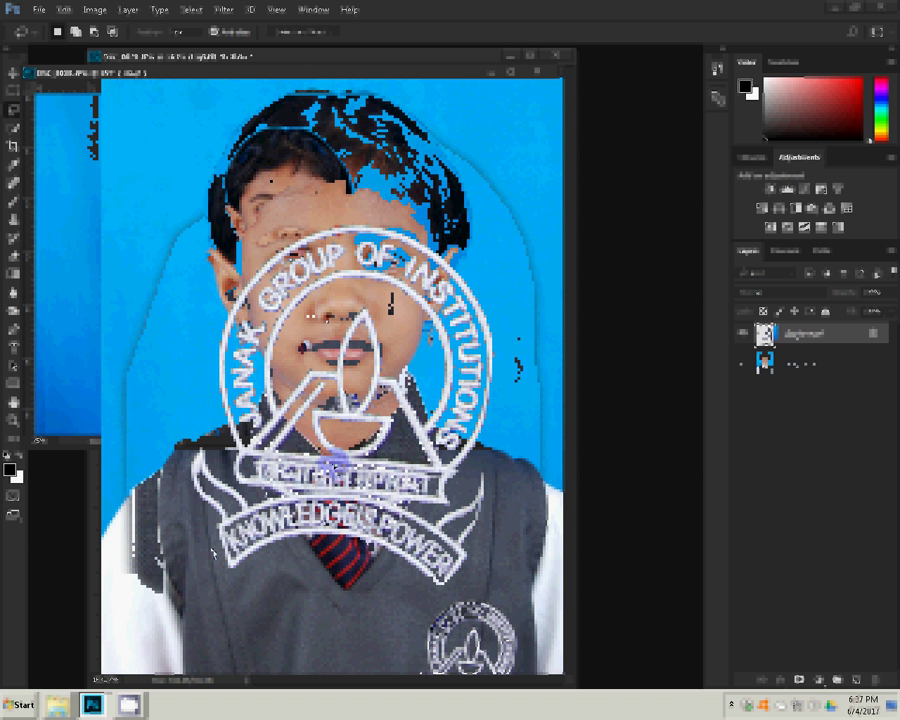
{"action": "key", "text": "w"}
{"action": "left_click", "coordinate": [539, 121]}
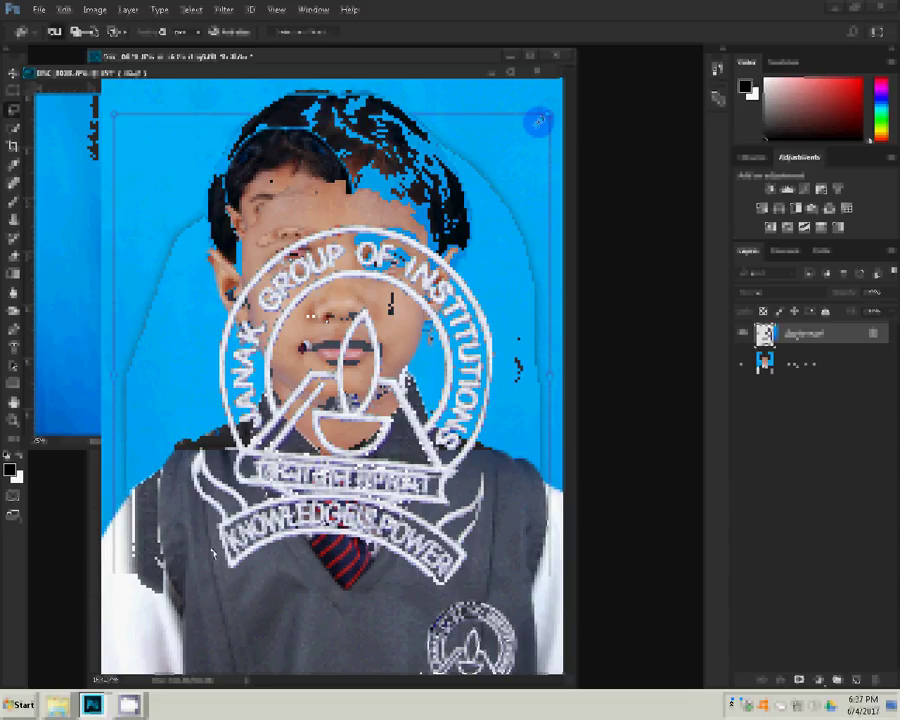
{"action": "mouse_move", "coordinate": [539, 121]}
{"action": "left_mouse_down"}
{"action": "mouse_move", "coordinate": [399, 342]}
{"action": "mouse_move", "coordinate": [420, 326]}
{"action": "left_mouse_up"}
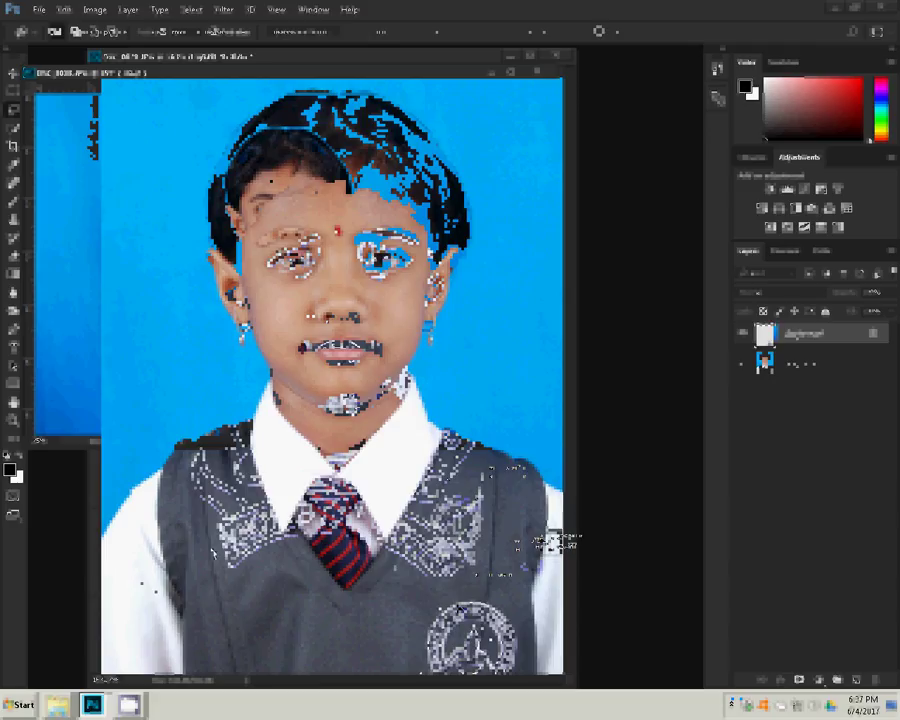
{"action": "key", "text": "ctrl+t"}
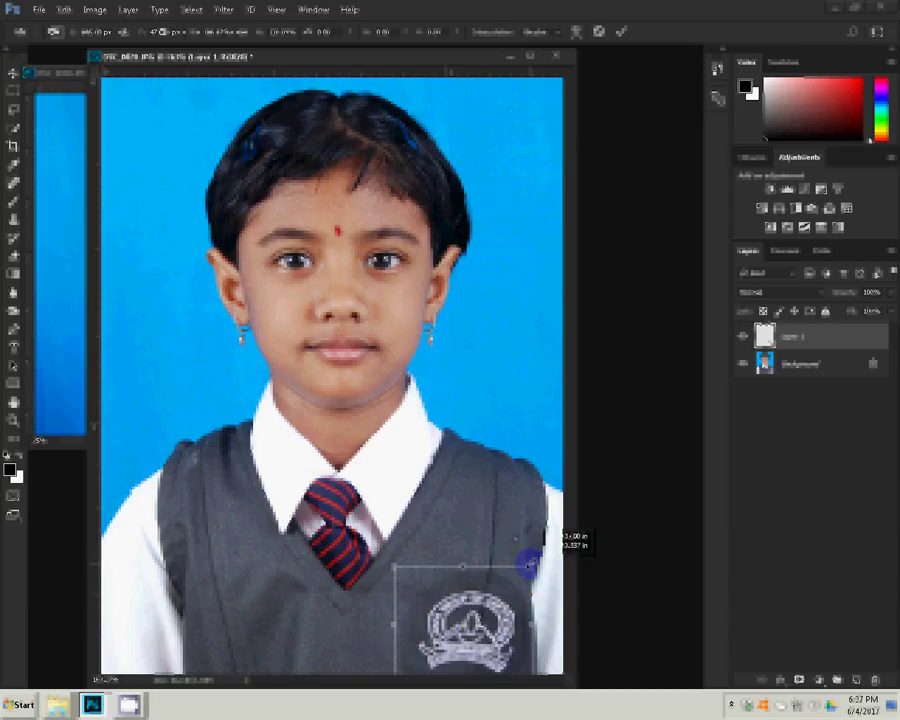
Set the logo layer's Levels white input to 251, then enlarge the DSC_0008 window
{"action": "key", "text": "ctrl+l"}
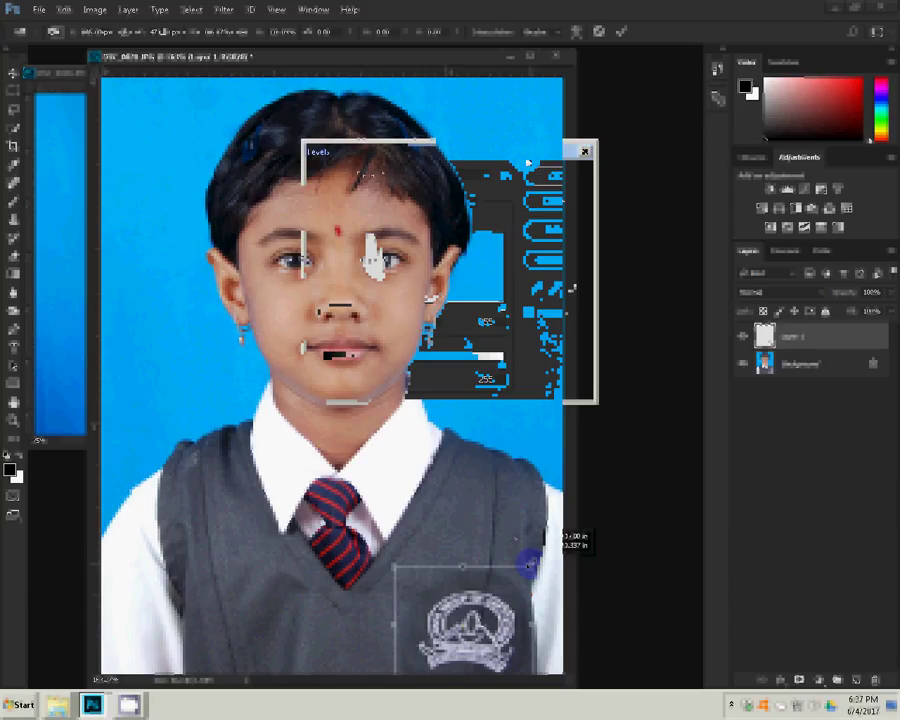
{"action": "left_click_drag", "start_coordinate": [520, 153], "coordinate": [660, 163]}
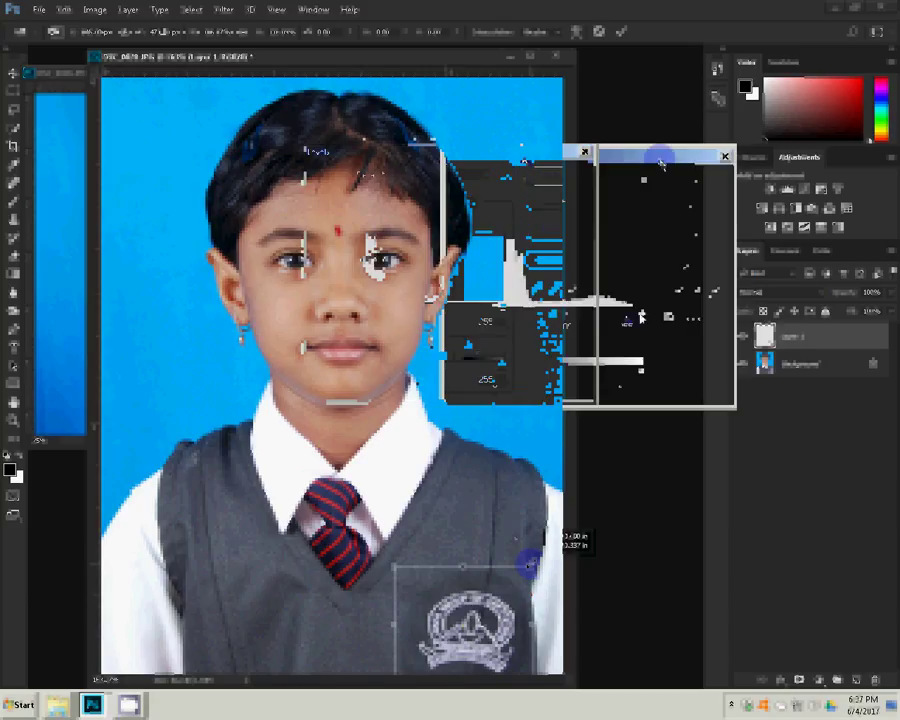
{"action": "left_click_drag", "start_coordinate": [626, 320], "coordinate": [638, 316]}
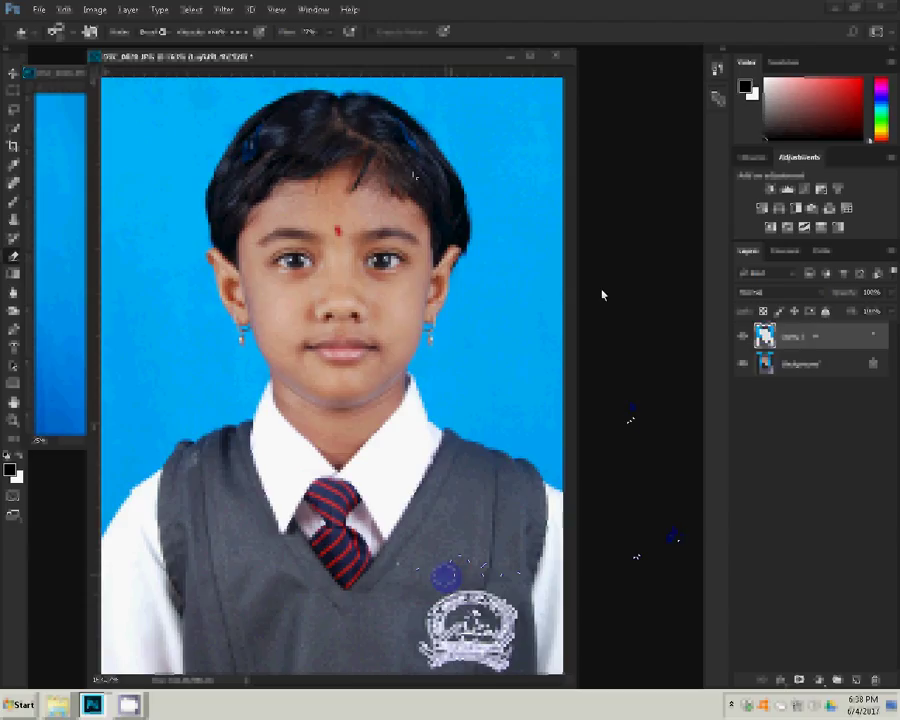
{"action": "left_click_drag", "start_coordinate": [88, 295], "coordinate": [553, 236]}
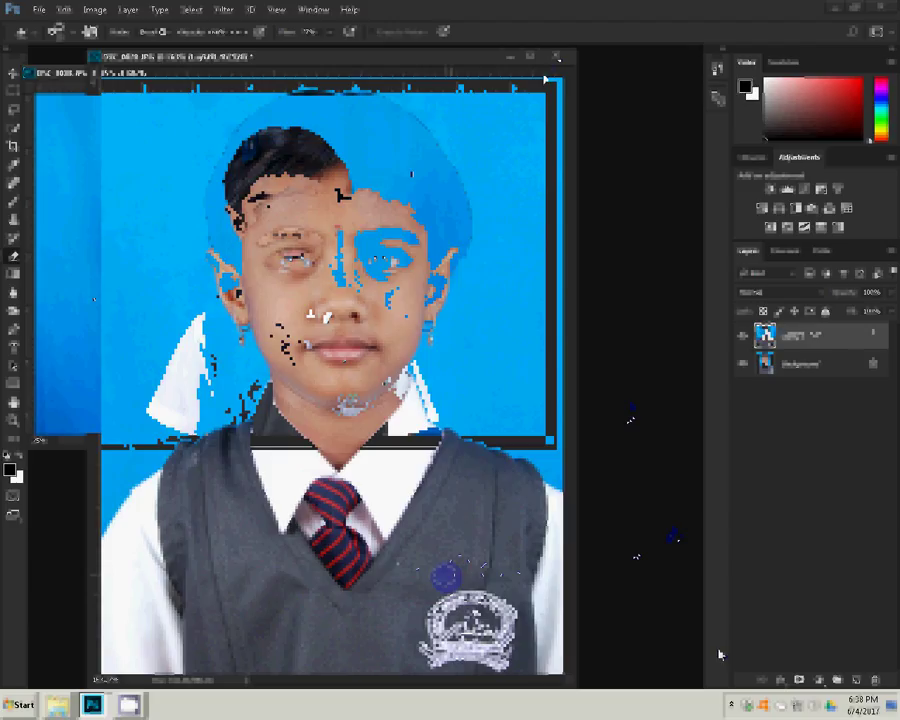
Darken the portrait's midtones slightly with Levels and duplicate the background layer
{"action": "left_click", "coordinate": [476, 272]}
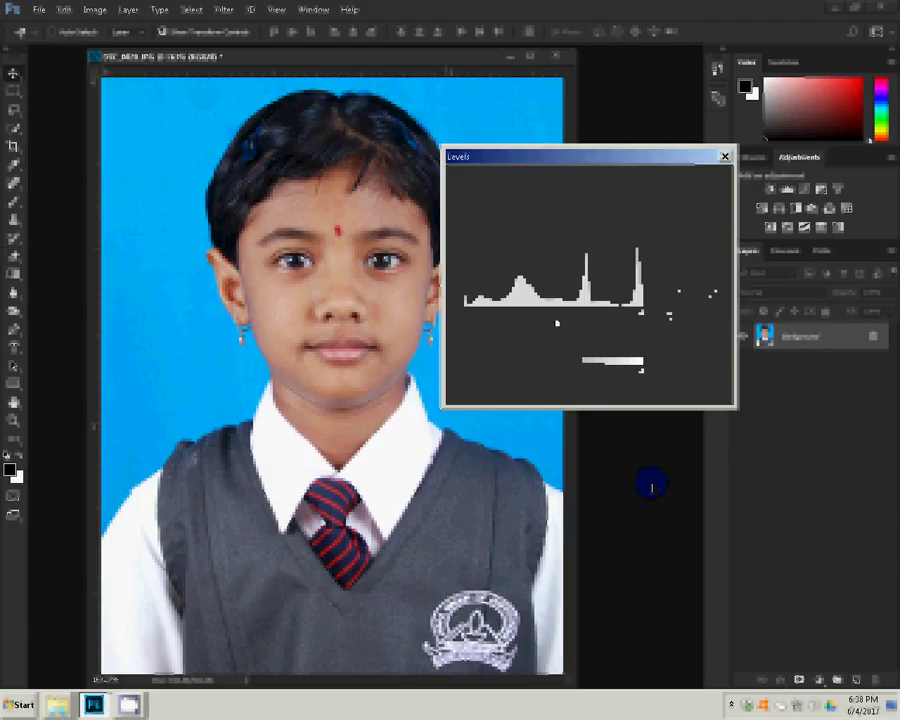
{"action": "left_click_drag", "start_coordinate": [553, 319], "coordinate": [571, 319]}
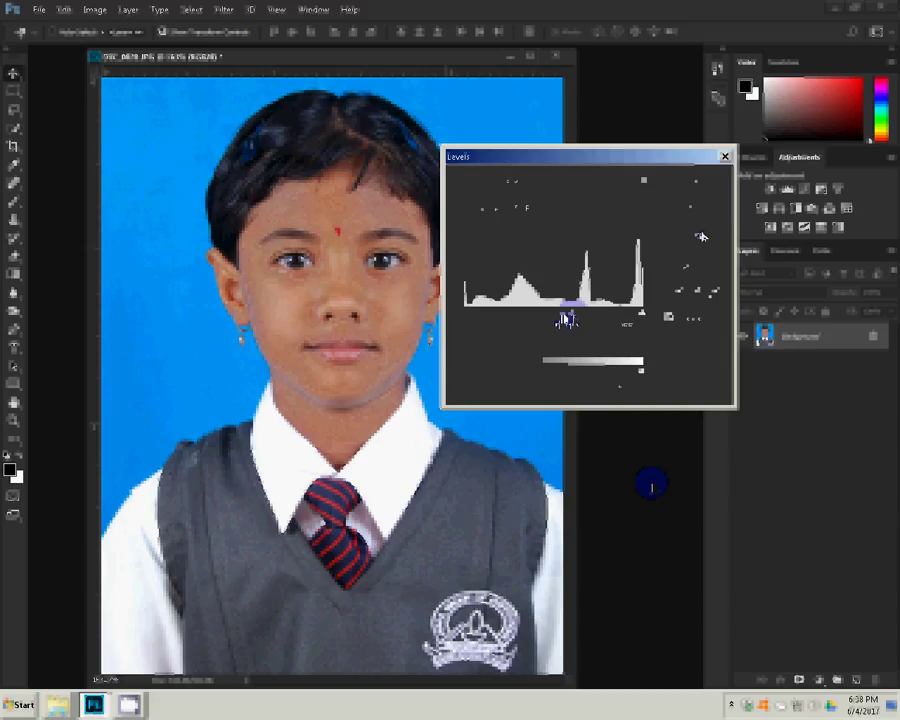
{"action": "left_click", "coordinate": [701, 188]}
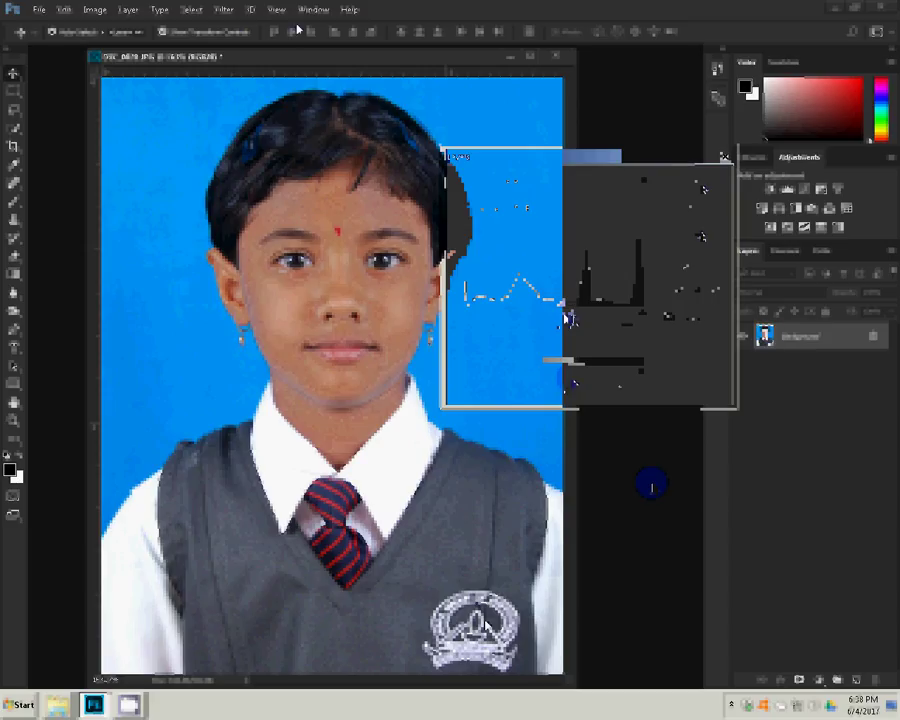
{"action": "key", "text": "ctrl+j"}
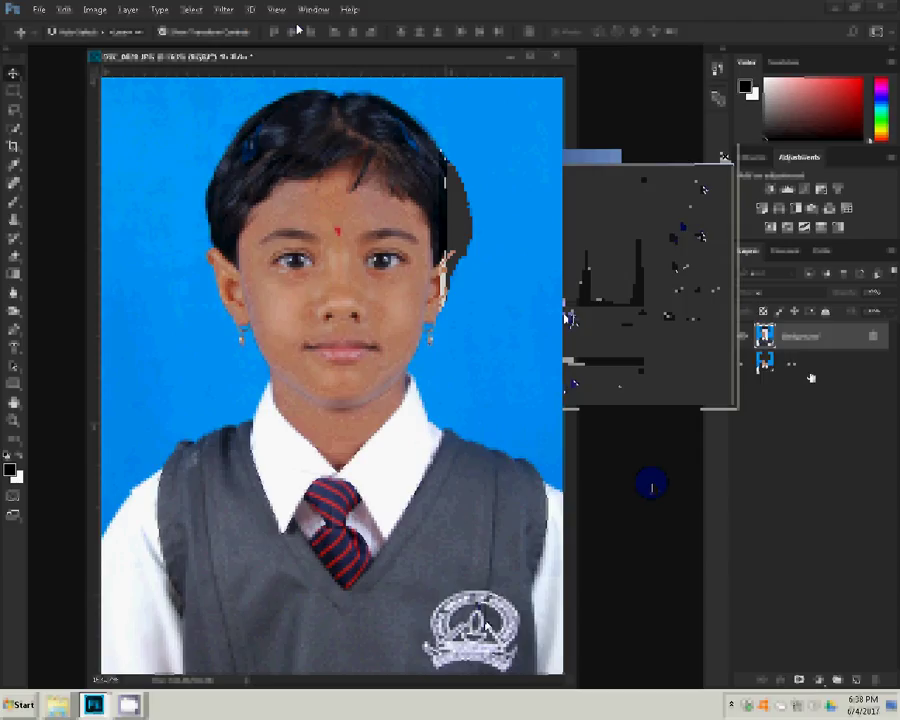
{"action": "left_click", "coordinate": [224, 10]}
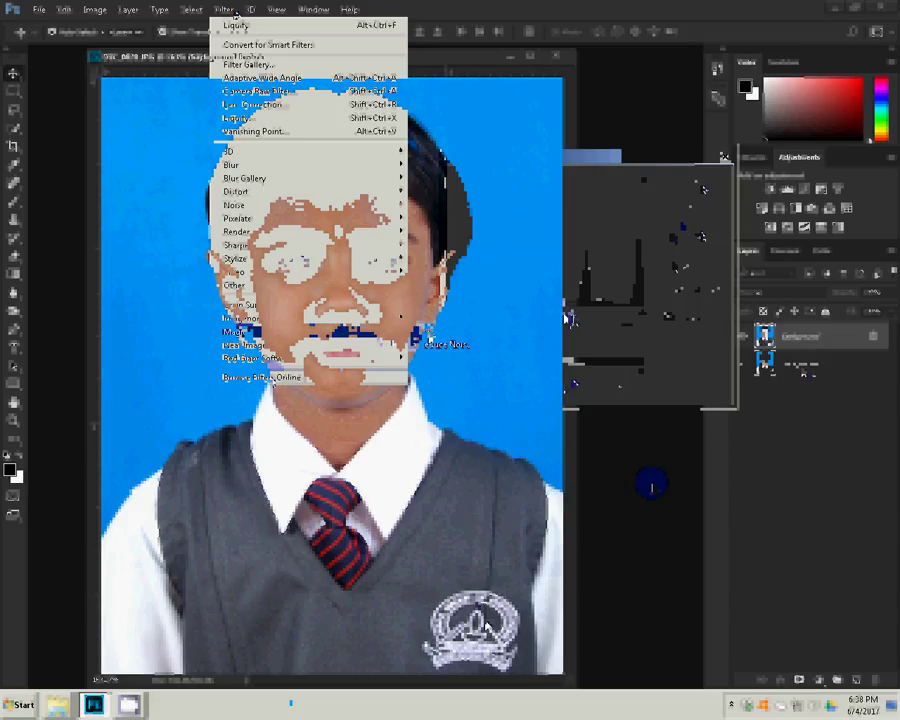
Run the Magic Pro noise filter on the duplicate layer with Graininess raised to 34
{"action": "left_click", "coordinate": [435, 343]}
{"action": "left_click_drag", "start_coordinate": [435, 333], "coordinate": [436, 333]}
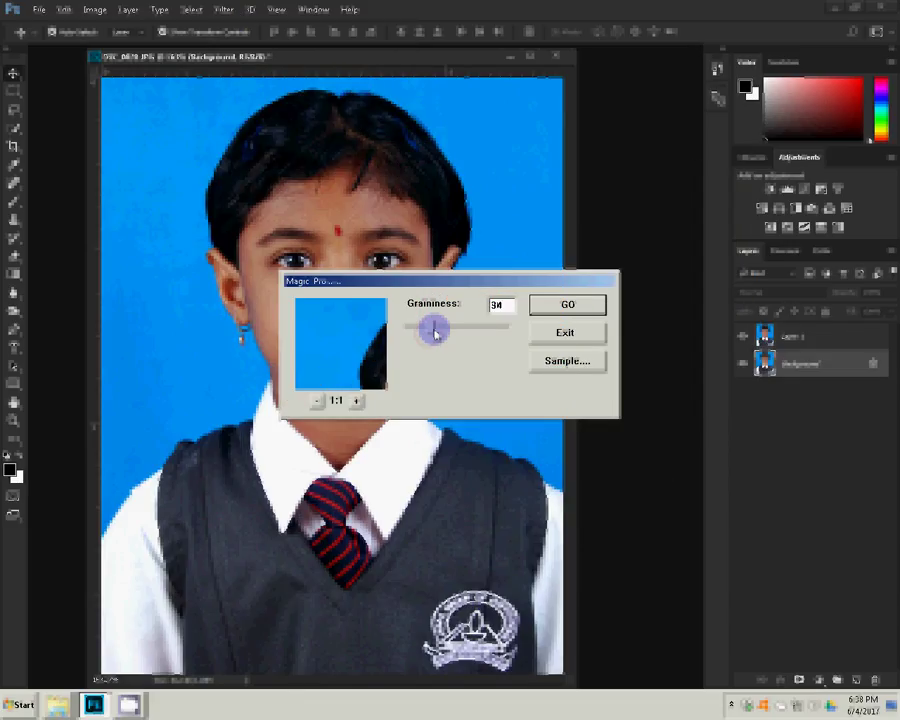
{"action": "left_click", "coordinate": [566, 304]}
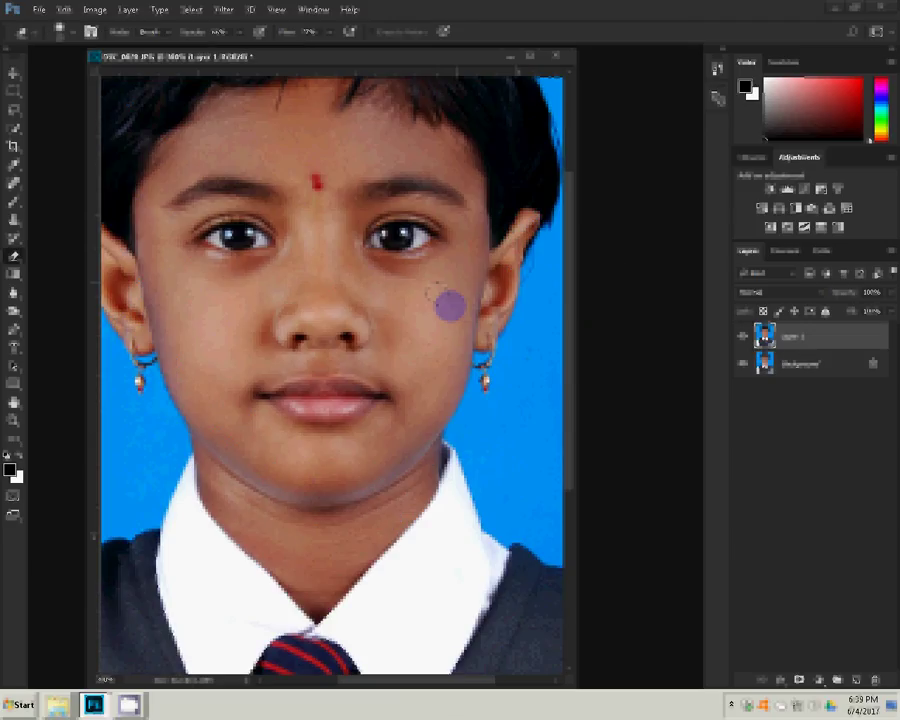
Erase the smoothed layer over the cheek and bring up Color Balance set to 0, 0, -8
{"action": "left_click_drag", "start_coordinate": [437, 293], "coordinate": [285, 292]}
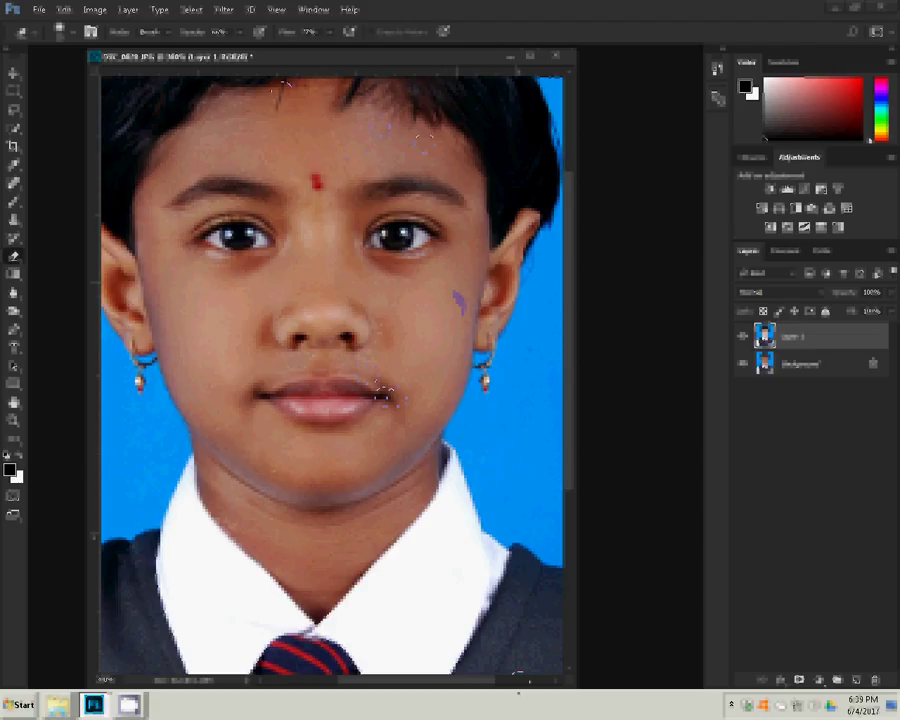
{"action": "right_click", "coordinate": [356, 265]}
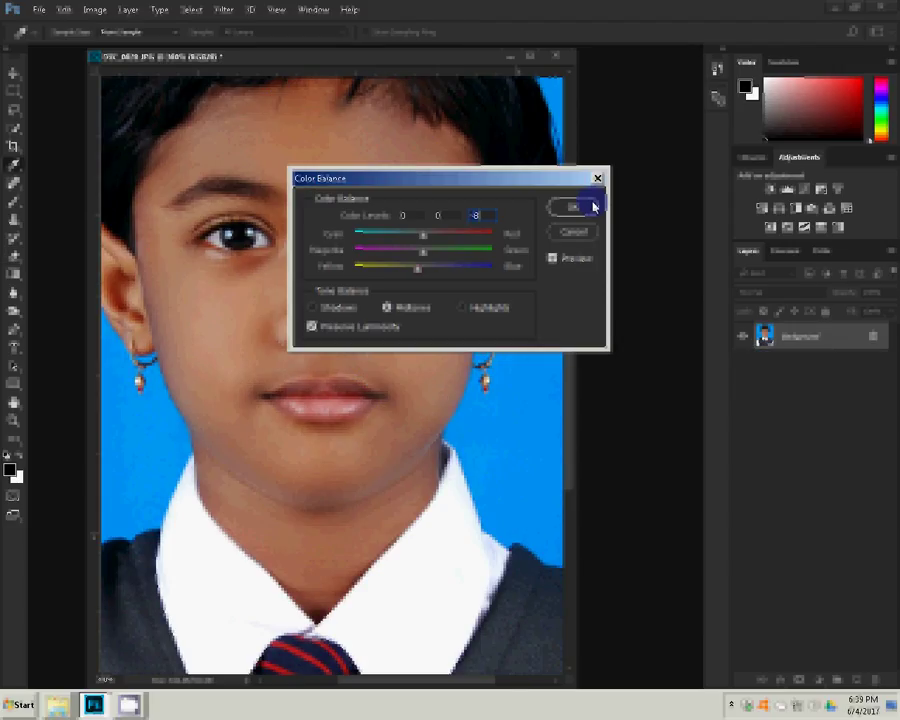
Confirm the 0, 0, -8 Color Balance, inspect the face and collar, then fit the portrait on screen
{"action": "left_click", "coordinate": [594, 206]}
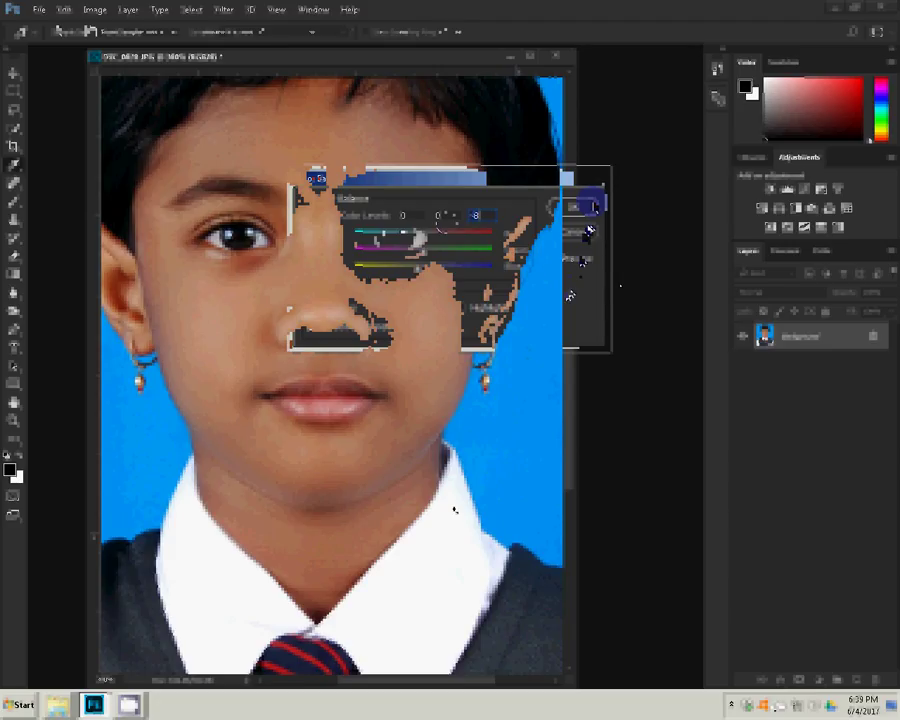
{"action": "right_click", "coordinate": [206, 412]}
{"action": "left_click", "coordinate": [238, 481]}
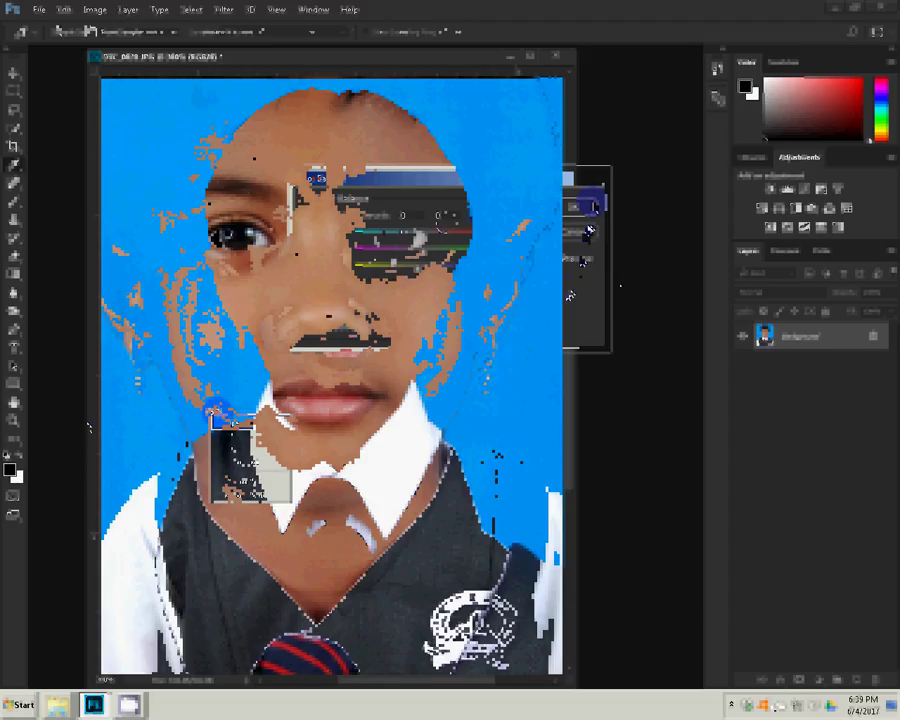
{"action": "left_click", "coordinate": [784, 337]}
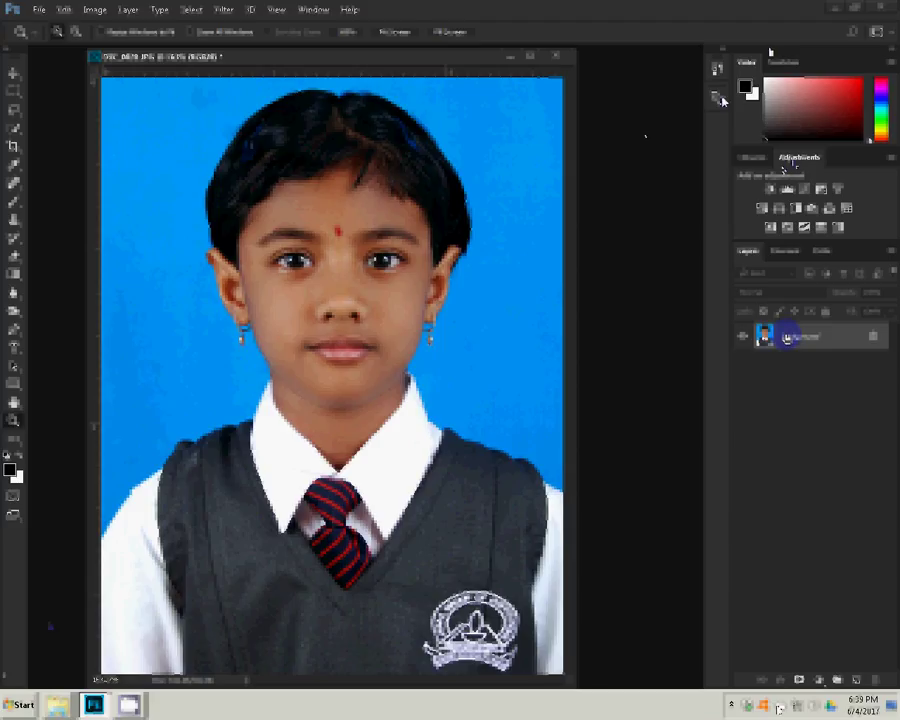
Use the Window menu to switch to the print sheet with eight portrait copies
{"action": "left_click", "coordinate": [313, 9]}
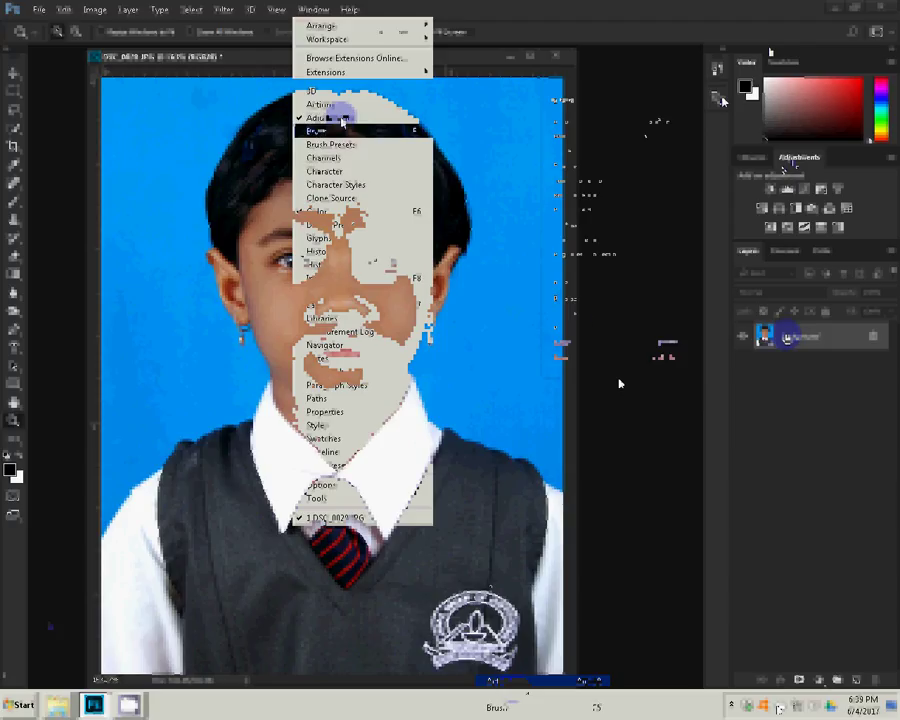